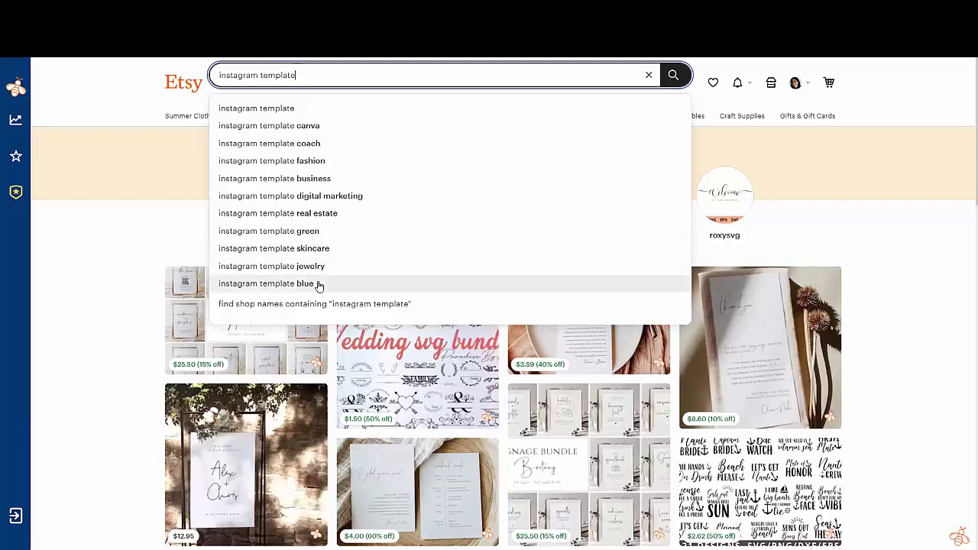
Step: Search Etsy for "instagram template" and browse the listings, comparing their designs and prices
left_click(287, 108)
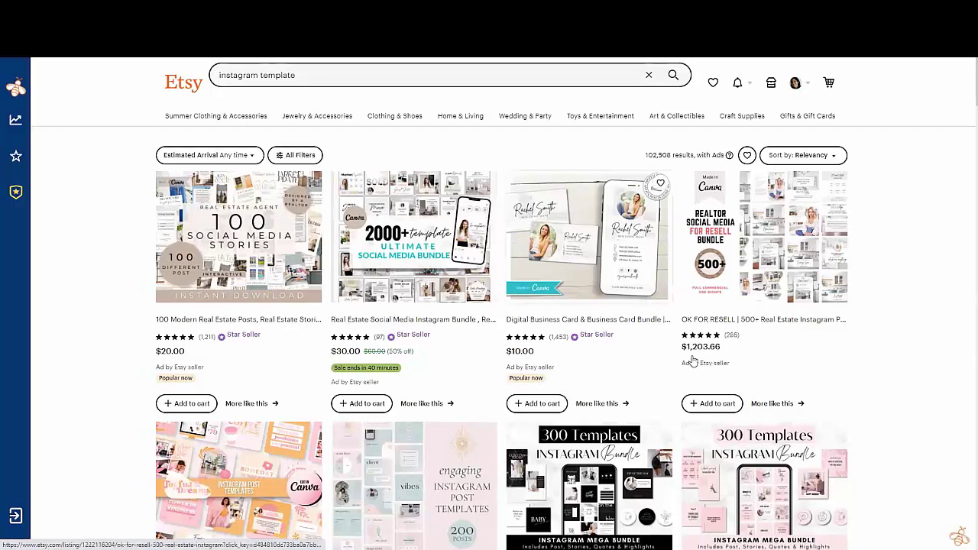
scroll(876, 382, "down", 3)
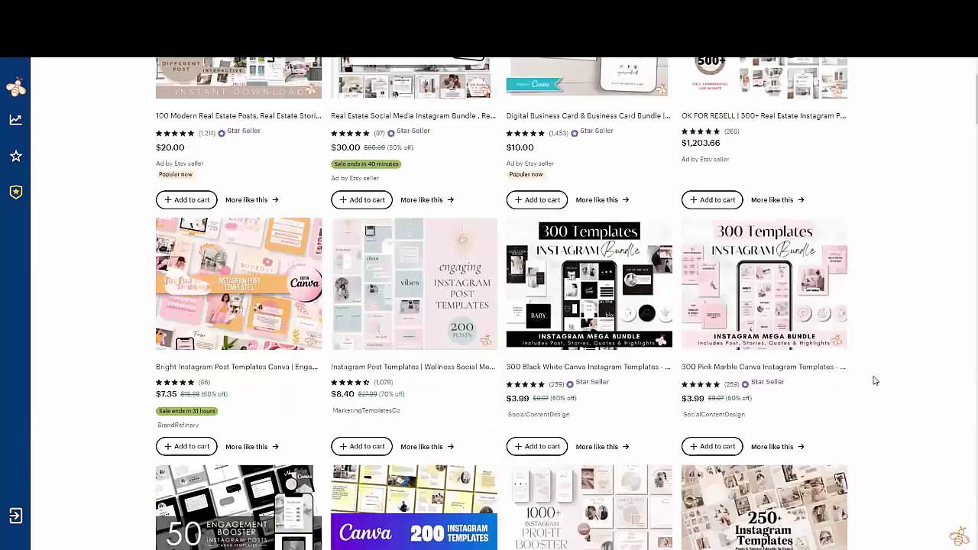
scroll(737, 239, "down", 1)
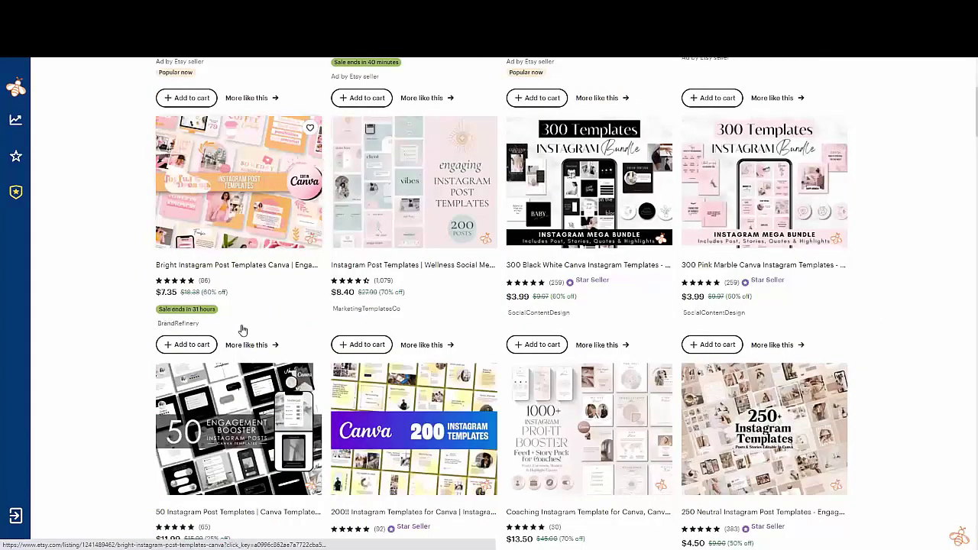
scroll(617, 274, "down", 3)
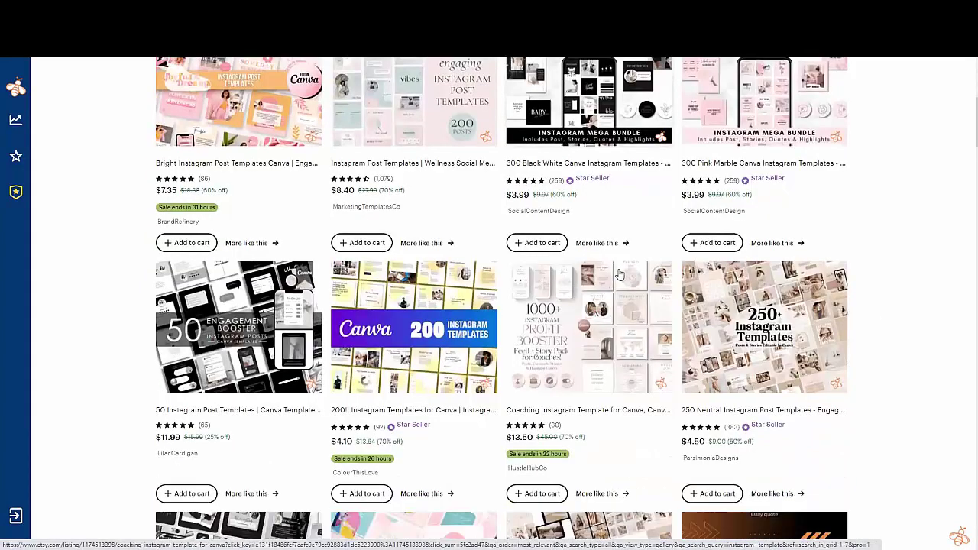
scroll(619, 274, "down", 2)
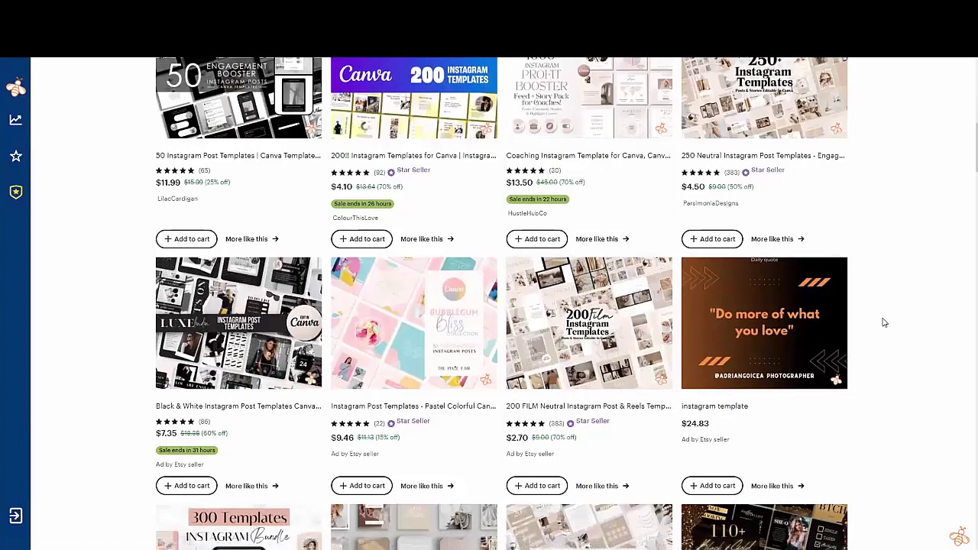
scroll(884, 323, "up", 1)
scroll(481, 149, "up", 5)
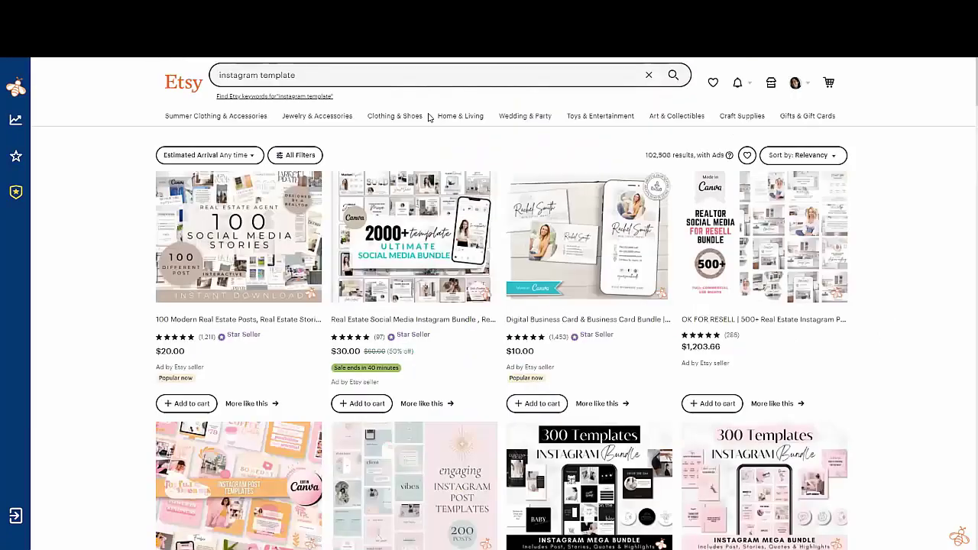
Step: Refine the search to "instagram template real estate" and review the matching template bundles and their prices
left_click(327, 77)
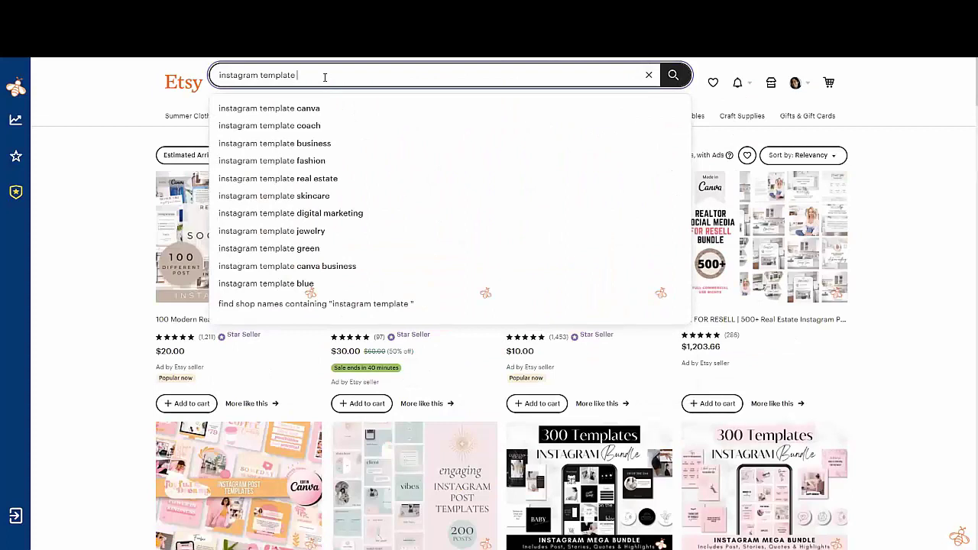
left_click(327, 179)
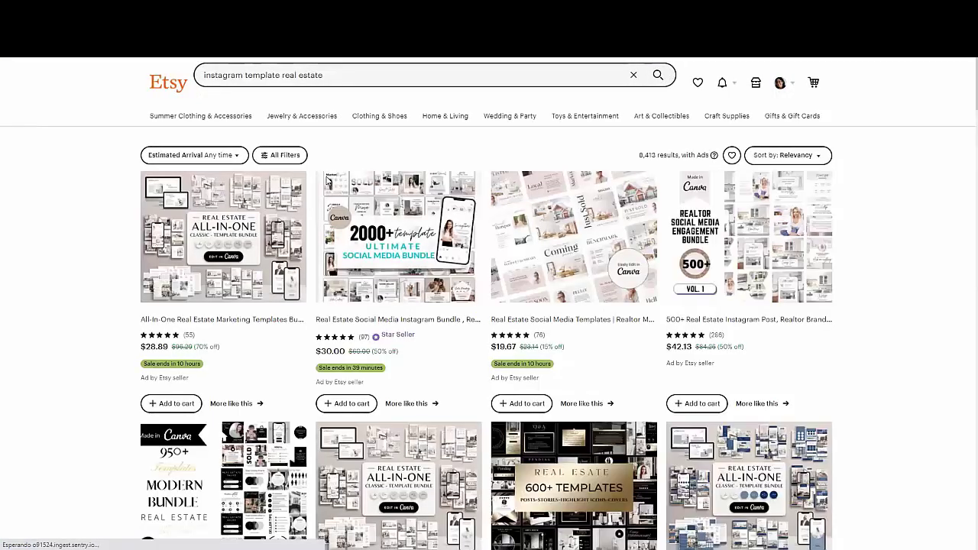
scroll(326, 179, "down", 2)
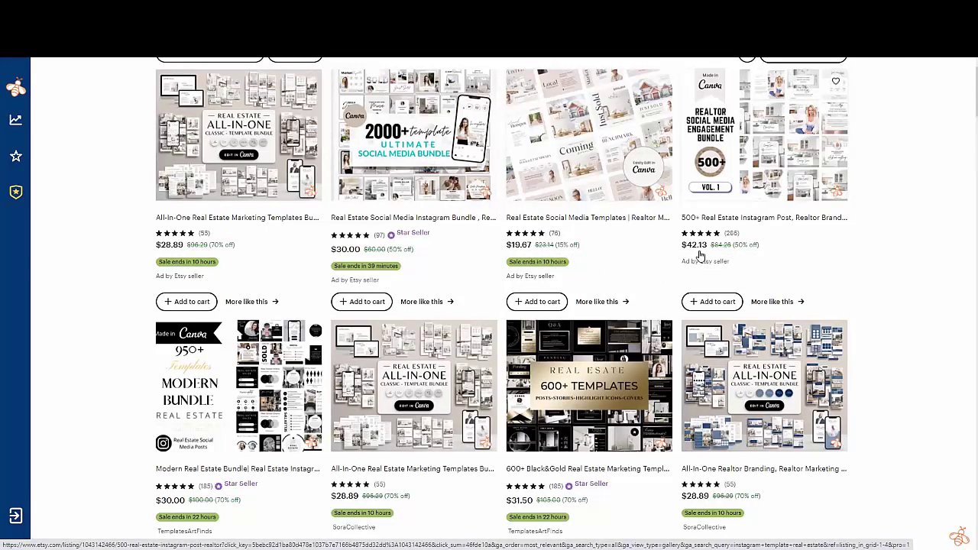
scroll(728, 244, "down", 3)
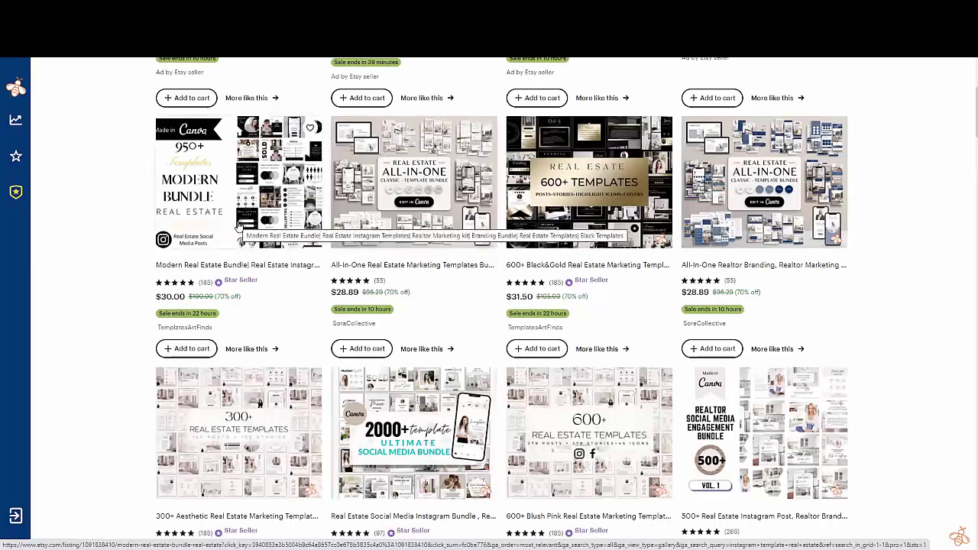
scroll(238, 226, "down", 2)
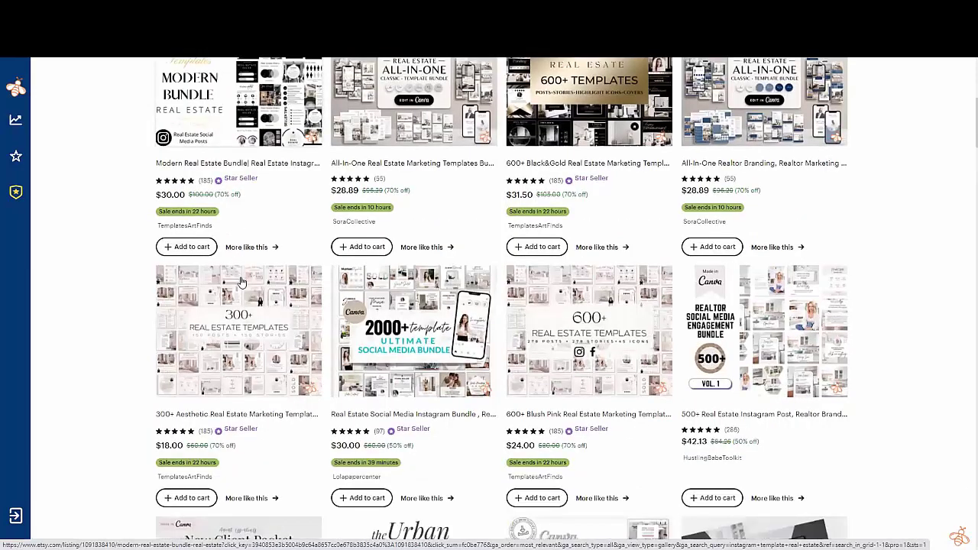
scroll(241, 282, "down", 5)
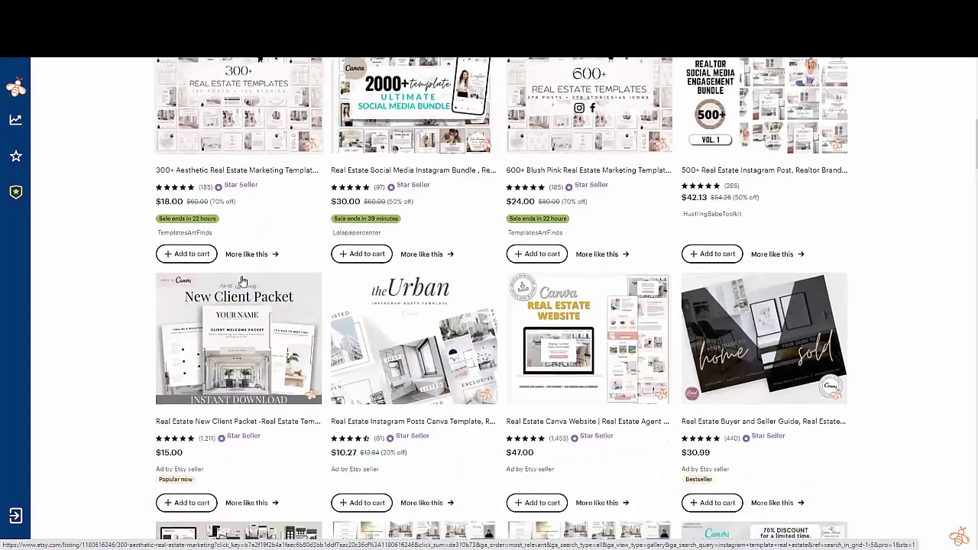
scroll(242, 282, "down", 1)
scroll(242, 282, "down", 1)
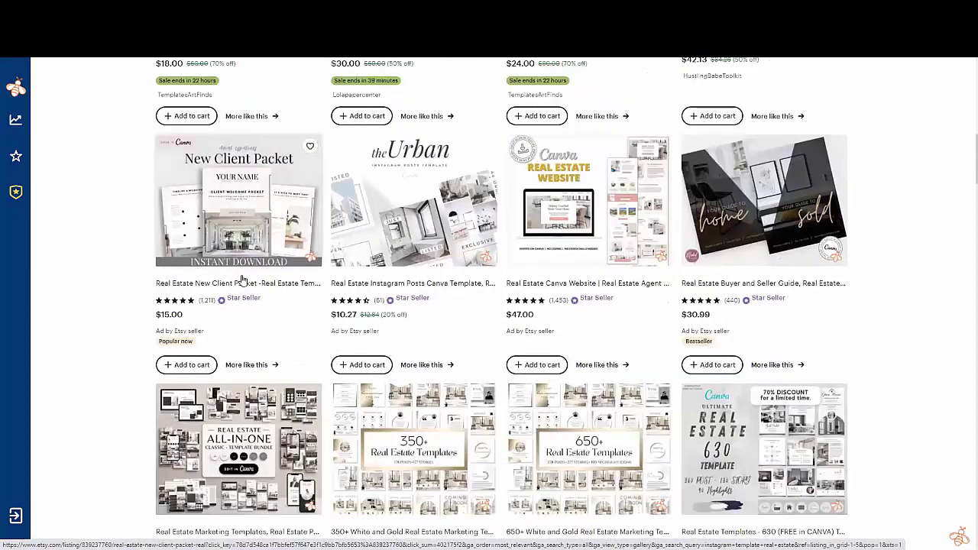
scroll(243, 282, "down", 1)
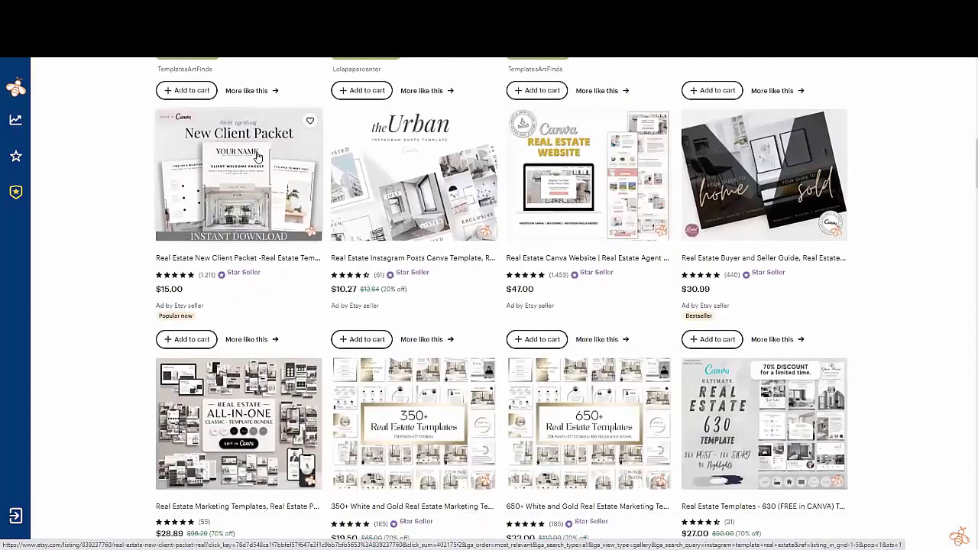
Step: Open the Real Estate New Client Packet listing and view its preview images
left_click(262, 168)
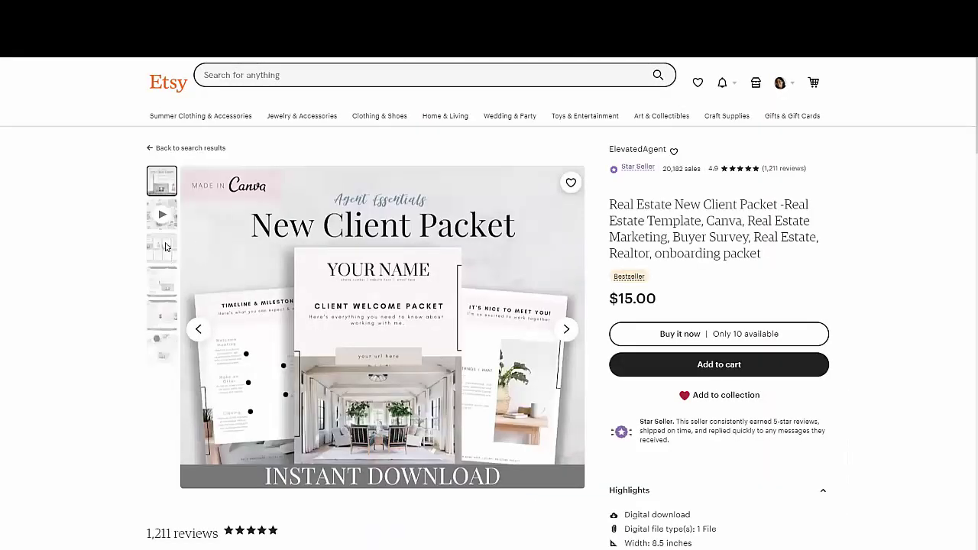
left_click(170, 249)
left_click(181, 313)
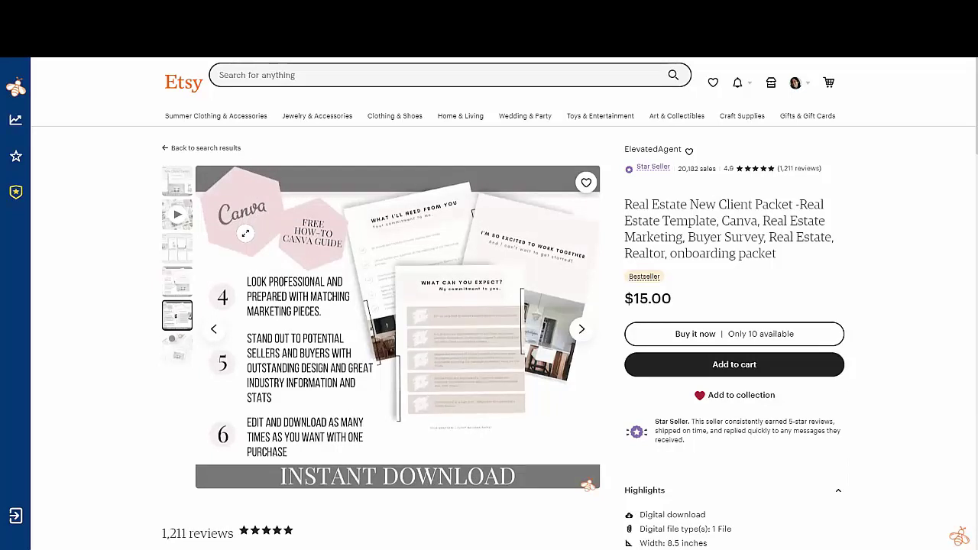
left_click(177, 349)
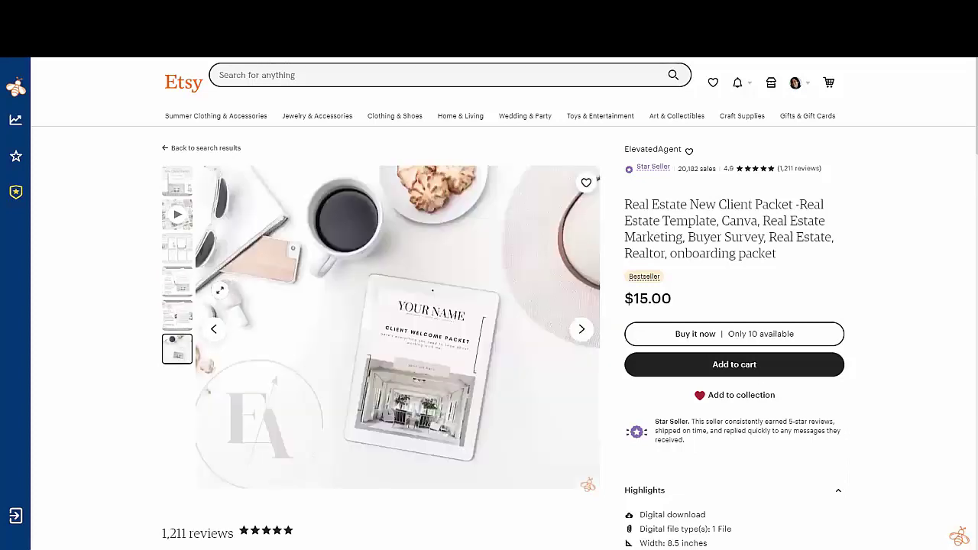
left_click(175, 321)
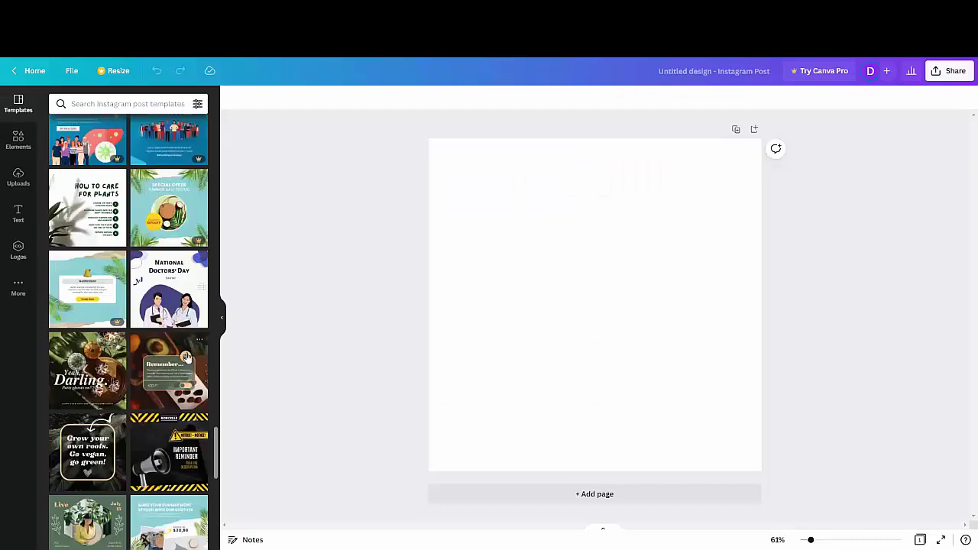
Step: In Canva, apply the black and yellow "Important Reminder" megaphone template to the blank Instagram post
scroll(156, 306, "down", 5)
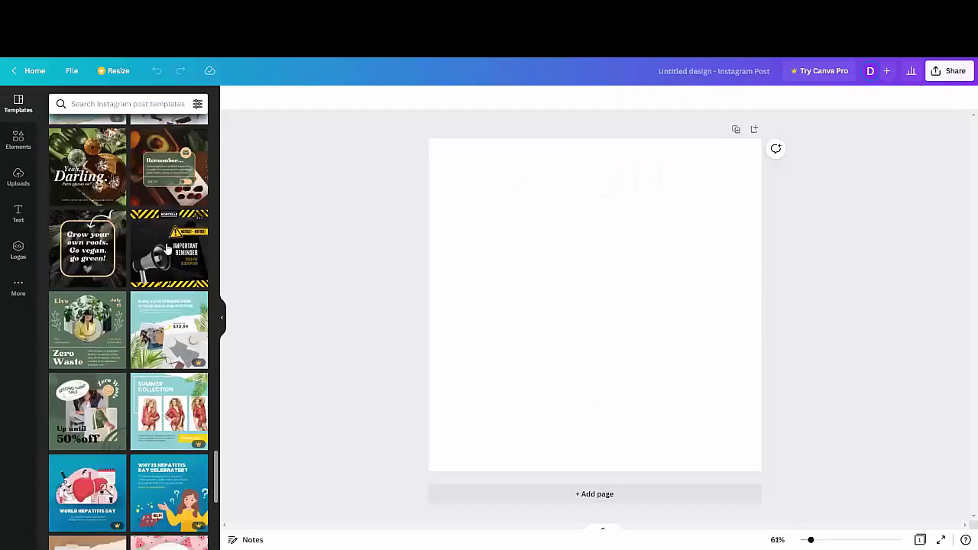
left_click(165, 248)
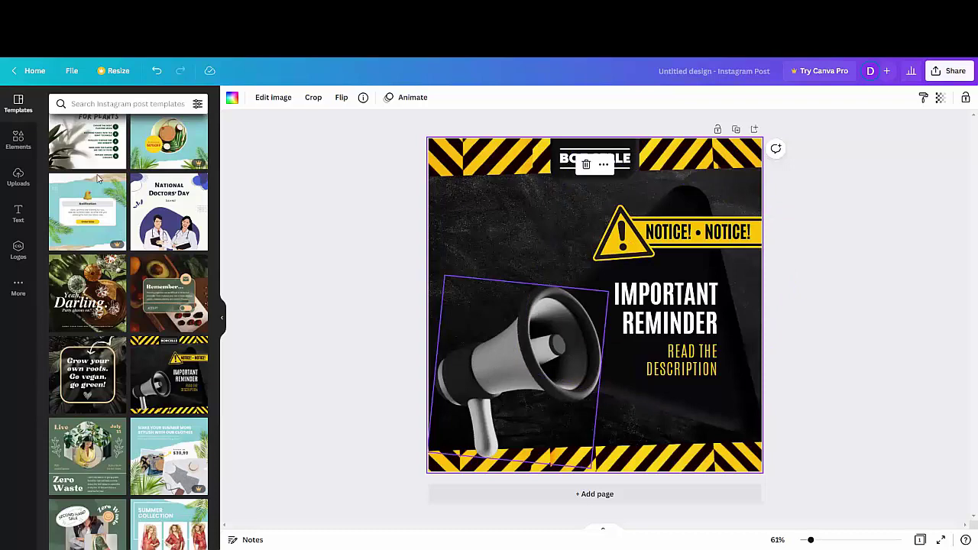
Step: Search the elements for "arrow" and add the thick white curved arrow to the design
left_click(18, 139)
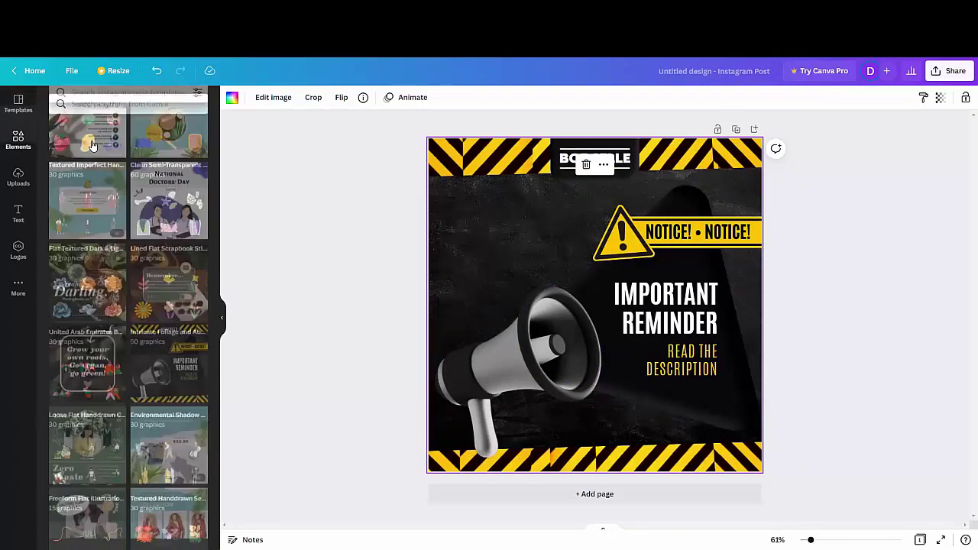
left_click(111, 96)
type("arrow")
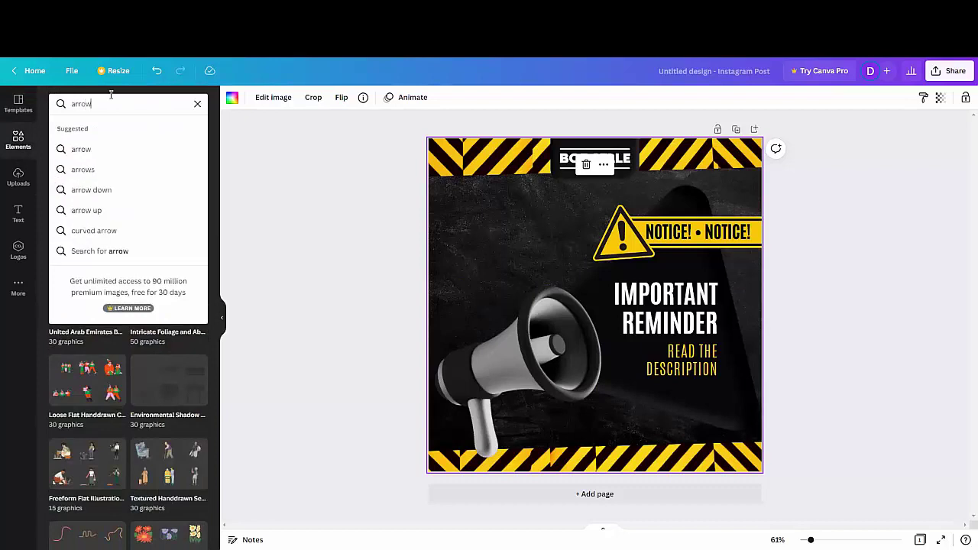
key("Return")
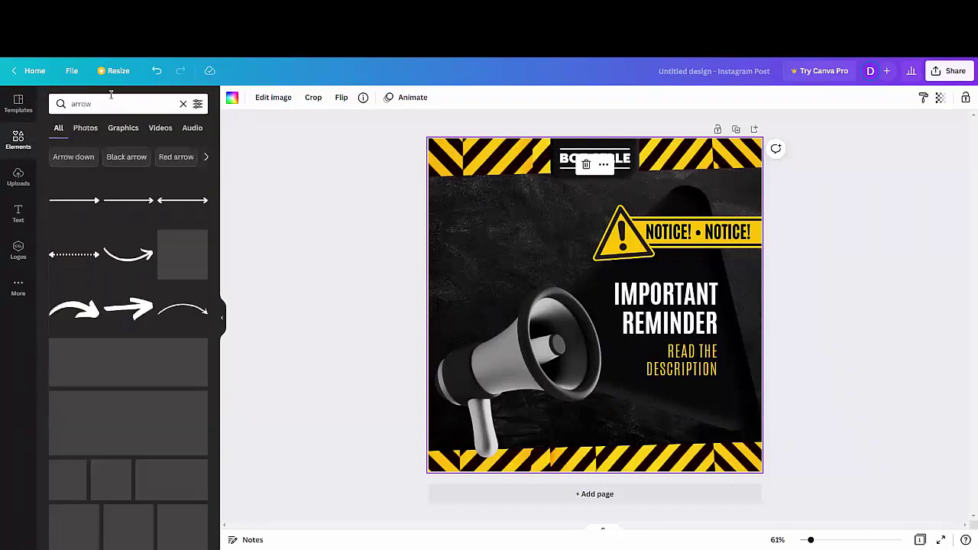
left_click(92, 310)
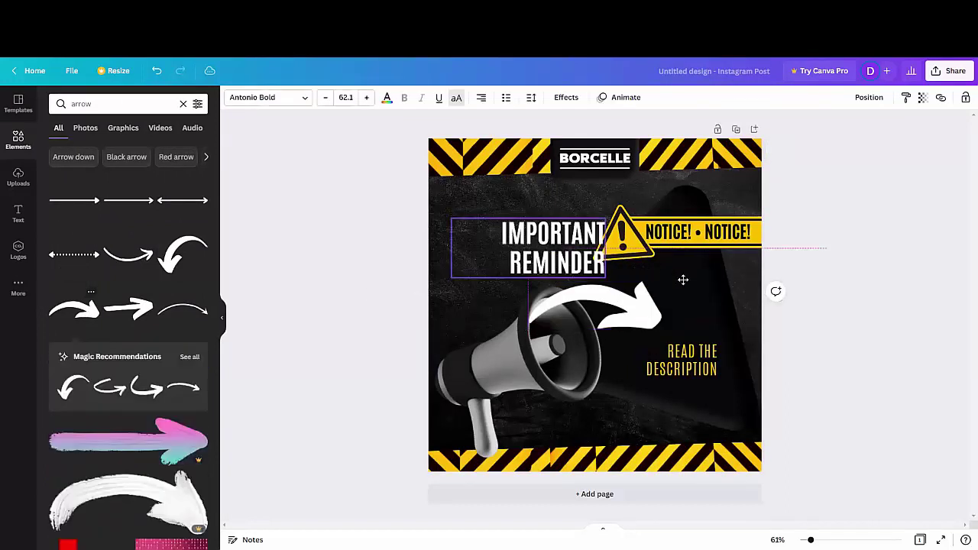
Step: Shift the "Important Reminder" heading toward the page's right edge and place the arrow above the megaphone
left_click_drag(707, 291, 691, 266)
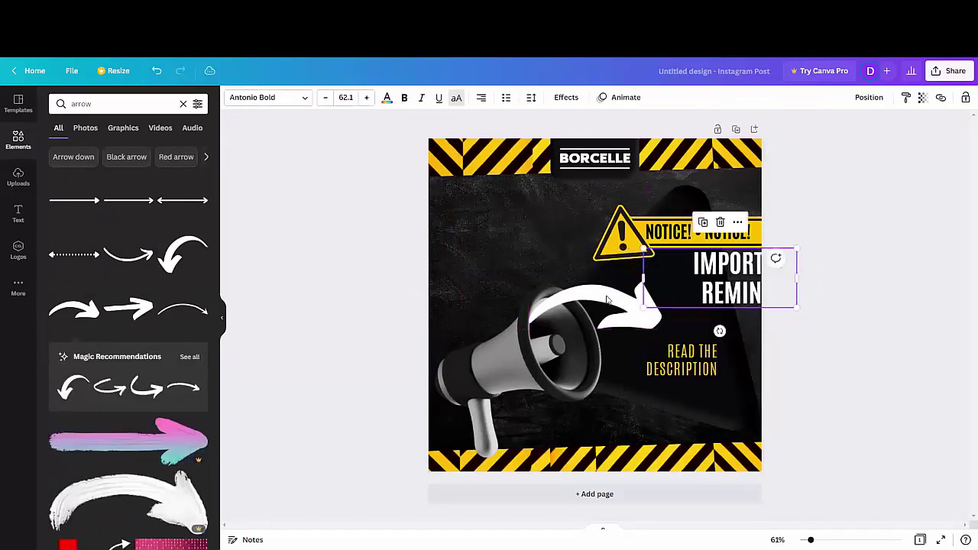
left_click(606, 303)
left_click_drag(605, 303, 513, 230)
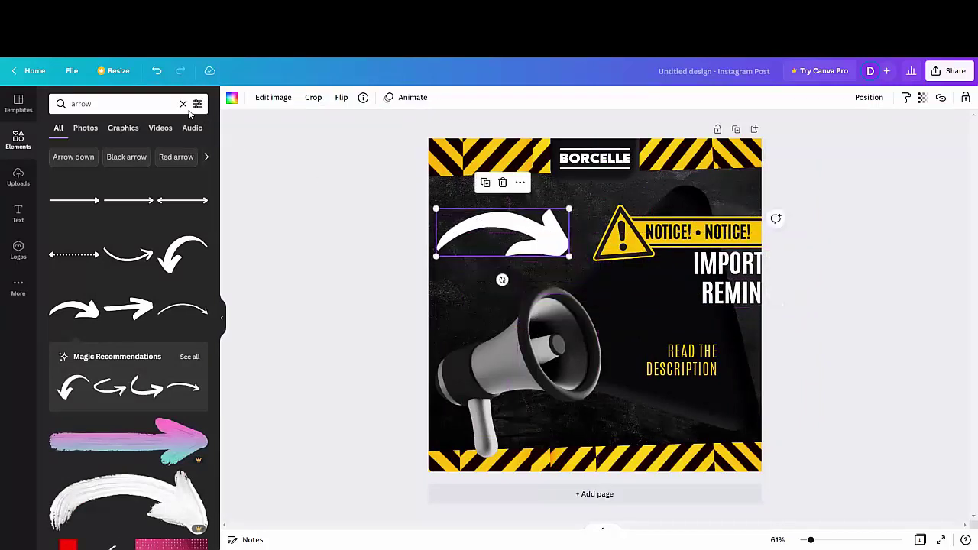
Step: Recolor the curved arrow red and make it slightly smaller
left_click(233, 98)
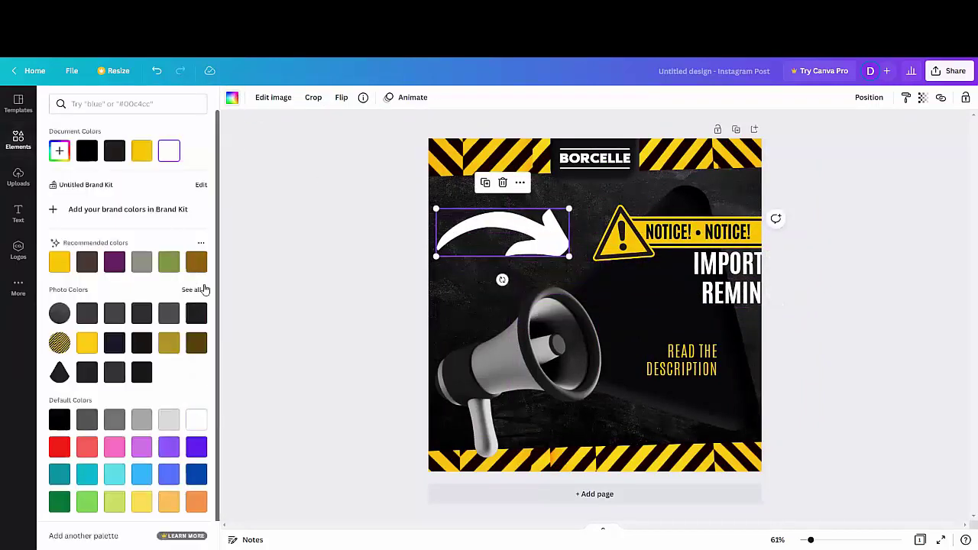
left_click(61, 449)
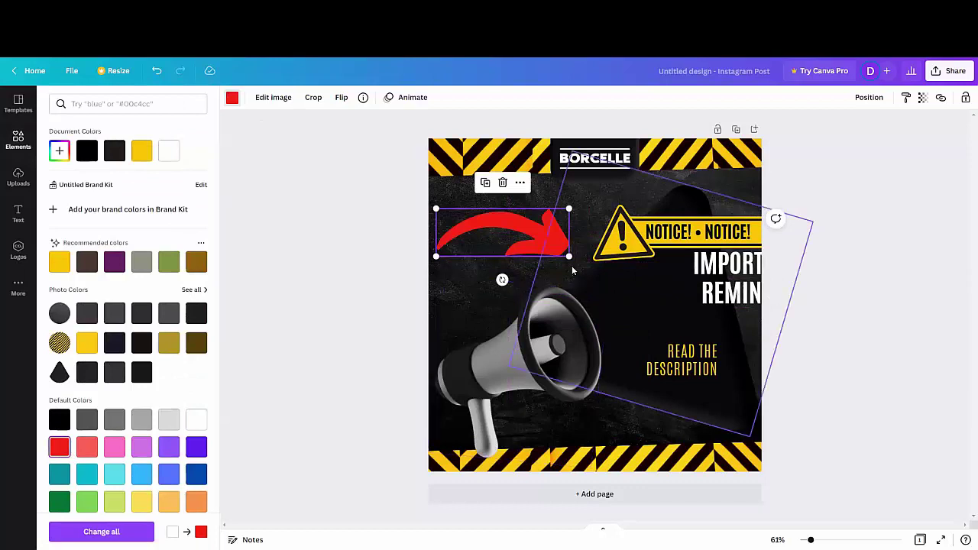
mouse_move(569, 257)
left_mouse_down()
mouse_move(538, 249)
mouse_move(631, 322)
mouse_move(699, 317)
mouse_move(603, 286)
mouse_move(551, 249)
left_mouse_up()
Step: Move the "Important Reminder" heading fully inside the page beneath the notice banner and deselect it
mouse_move(649, 271)
left_mouse_down()
mouse_move(637, 278)
mouse_move(643, 294)
mouse_move(661, 284)
left_mouse_up()
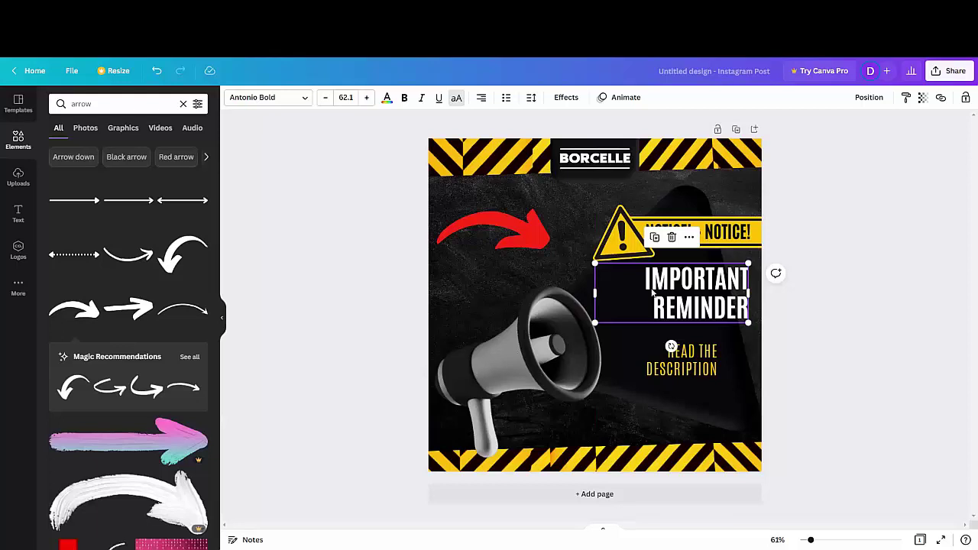
left_click(264, 262)
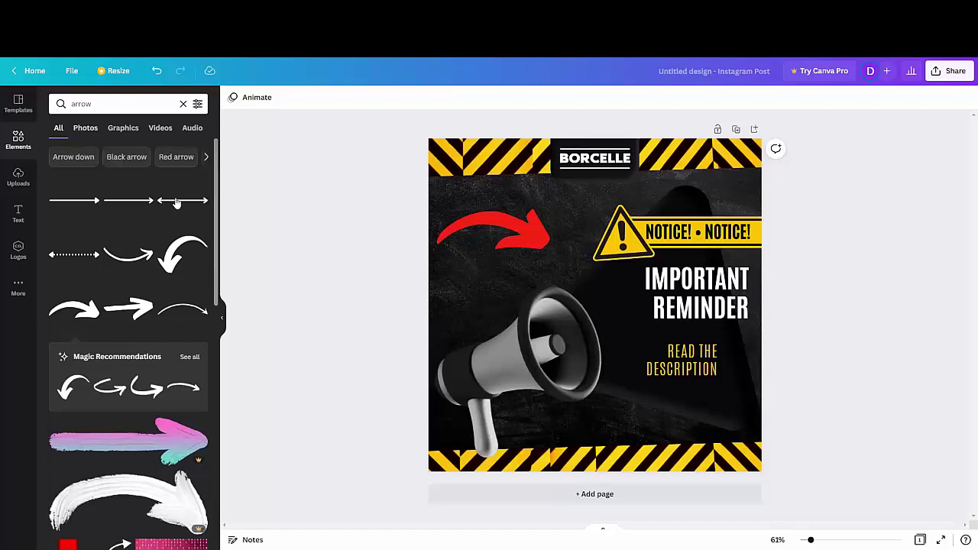
Step: Filter the arrow search to photos and browse the available images
left_click(84, 127)
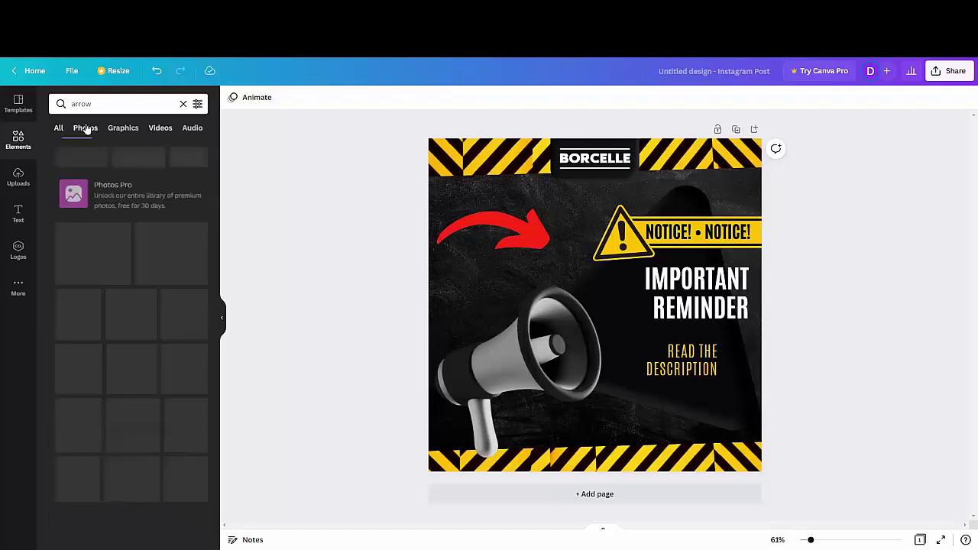
scroll(146, 329, "down", 10)
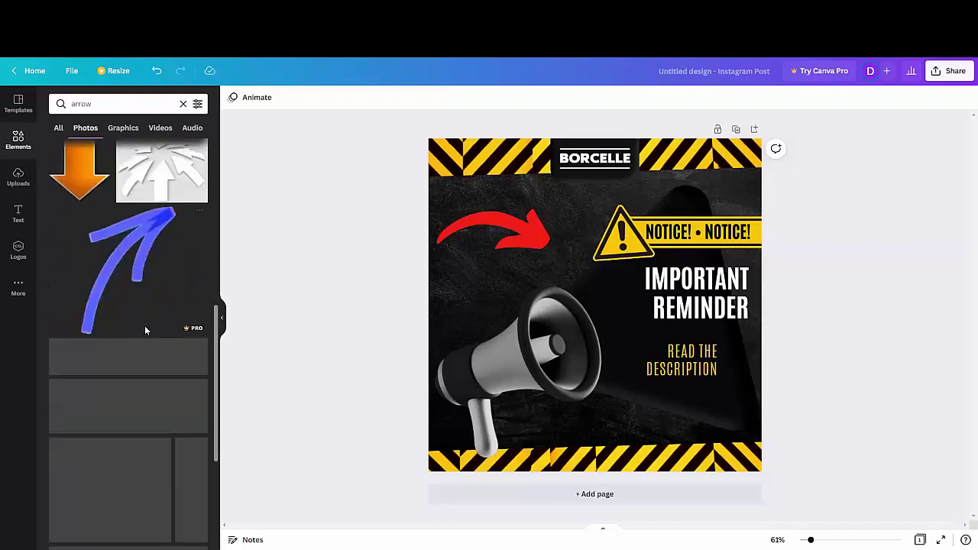
scroll(145, 330, "down", 3)
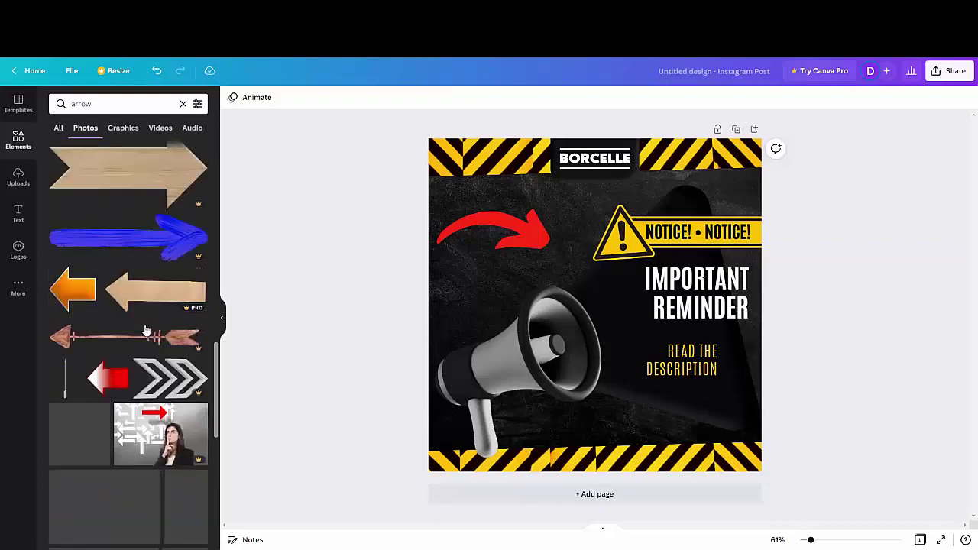
scroll(145, 329, "down", 5)
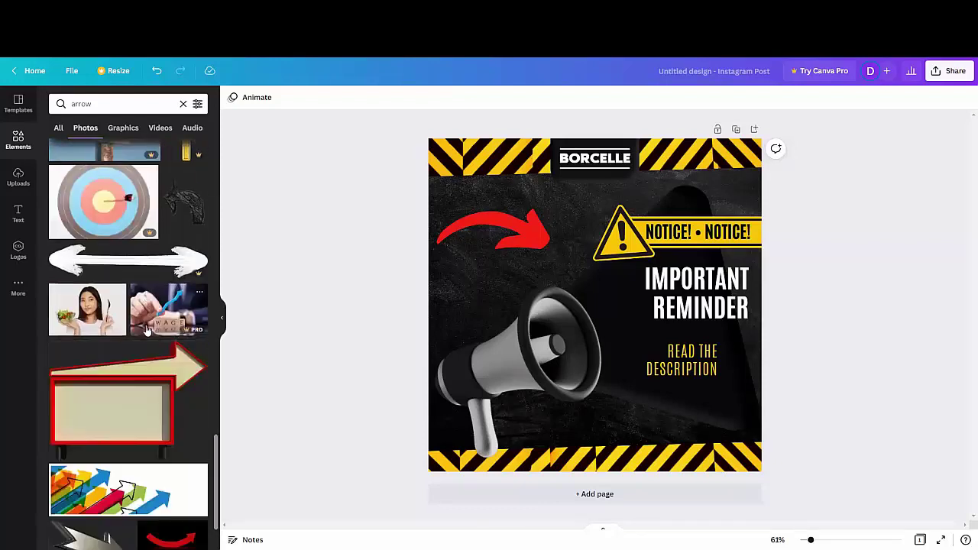
scroll(148, 329, "down", 4)
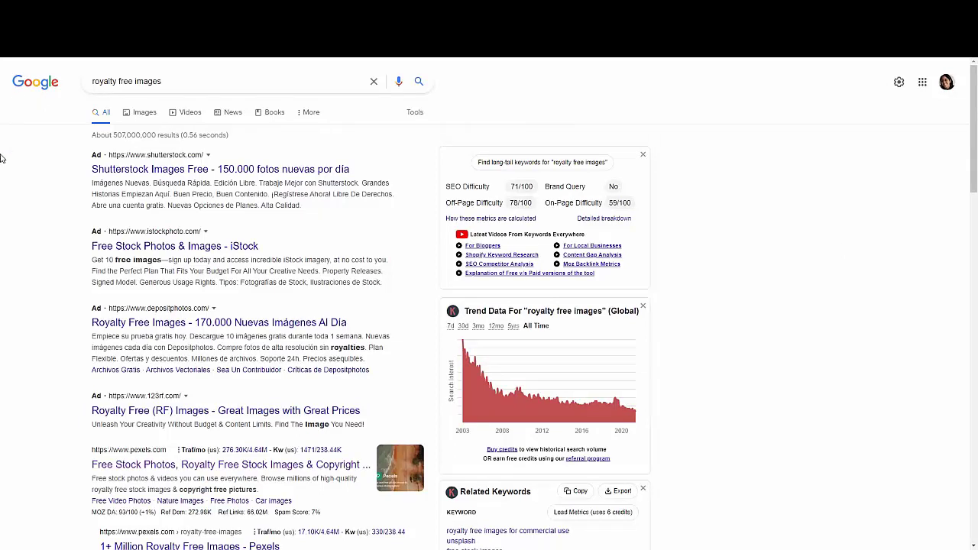
Step: In the Google results for "royalty free images", review the free stock photo sites such as Pexels, Unsplash and Pixabay
scroll(27, 150, "down", 3)
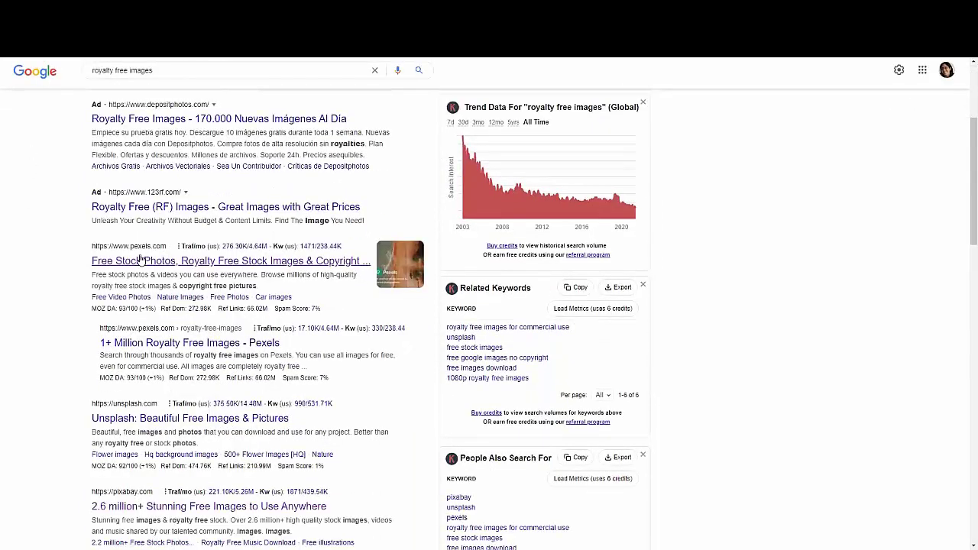
scroll(44, 243, "down", 1)
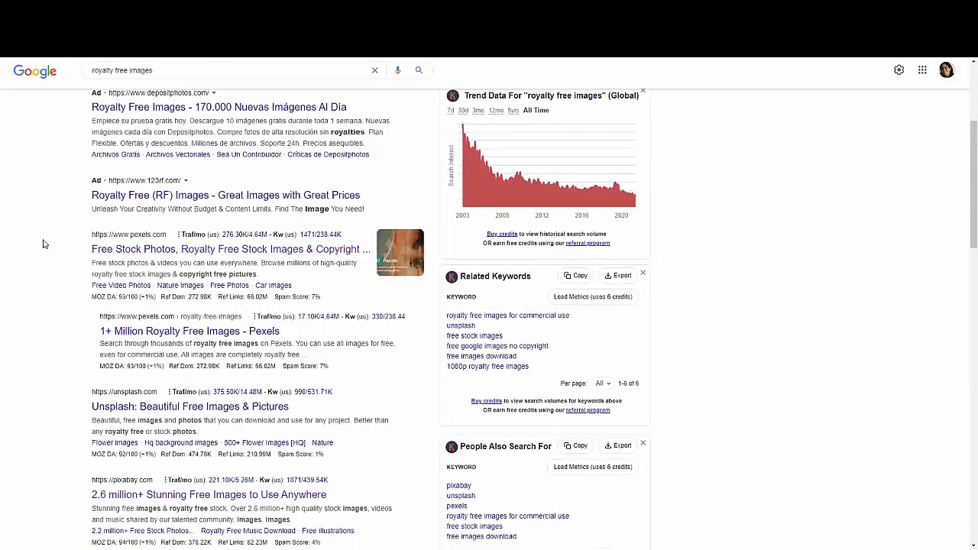
scroll(61, 277, "down", 2)
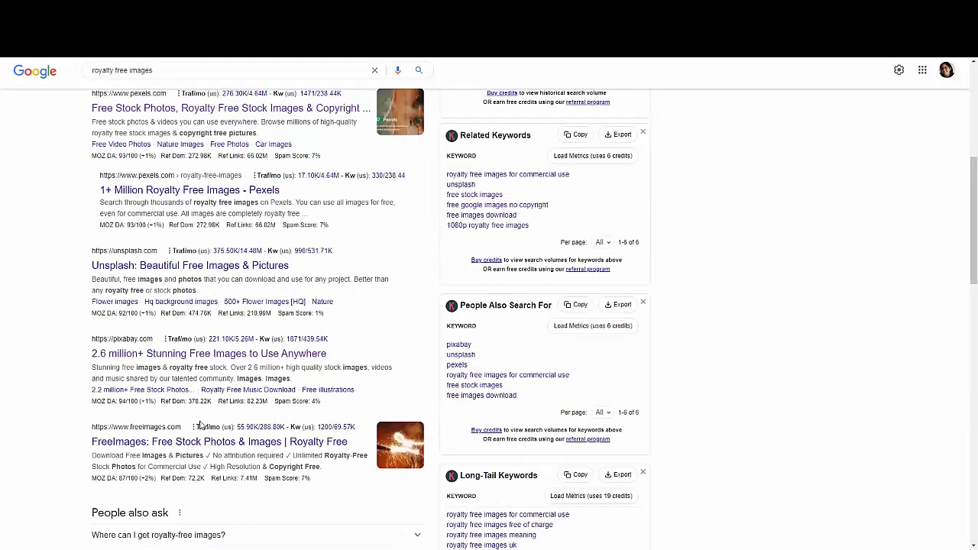
scroll(200, 425, "up", 1)
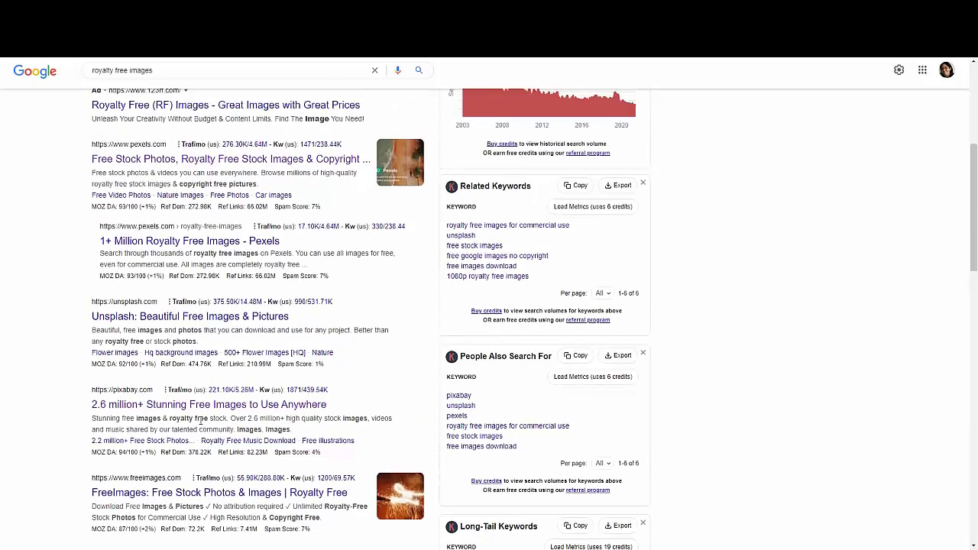